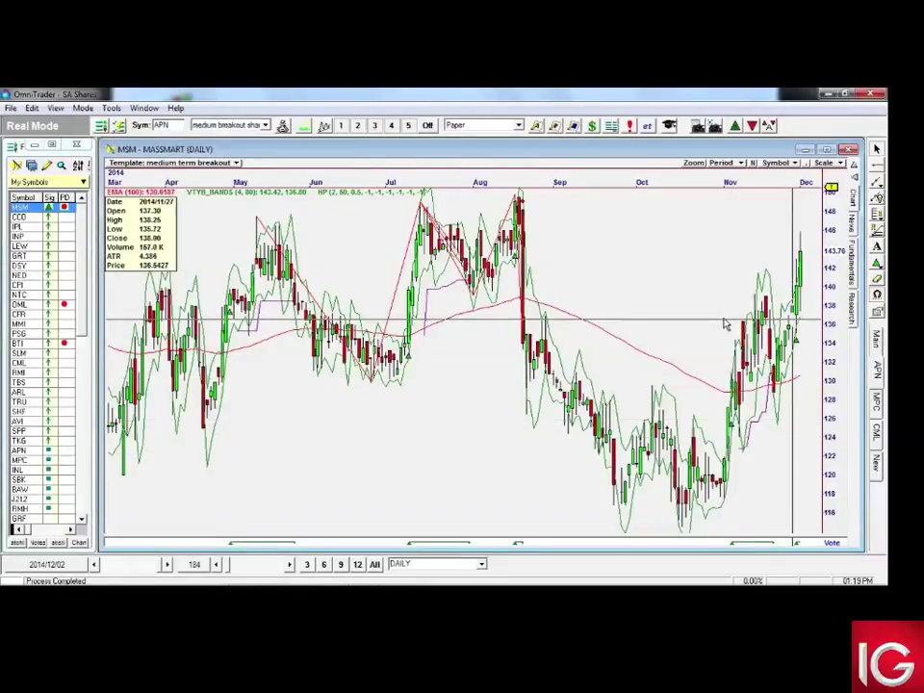
Review Massmart's earlier 2014 price history and open the daily chart of Lewis (LEW)
{"action": "left_click_drag", "start_coordinate": [290, 481], "coordinate": [418, 487]}
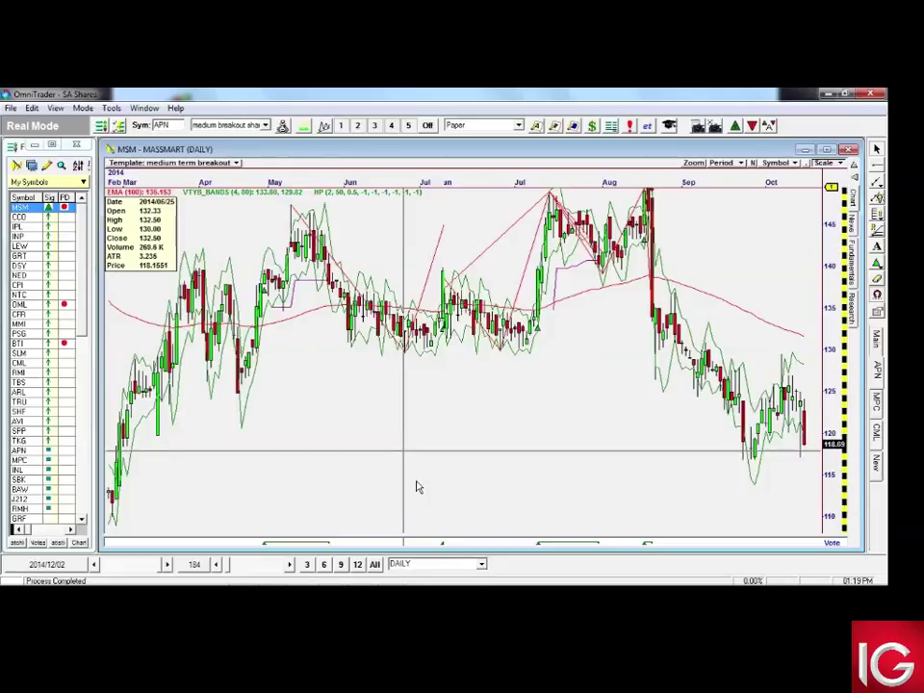
{"action": "scroll", "coordinate": [417, 487], "scroll_direction": "up", "scroll_amount": 3}
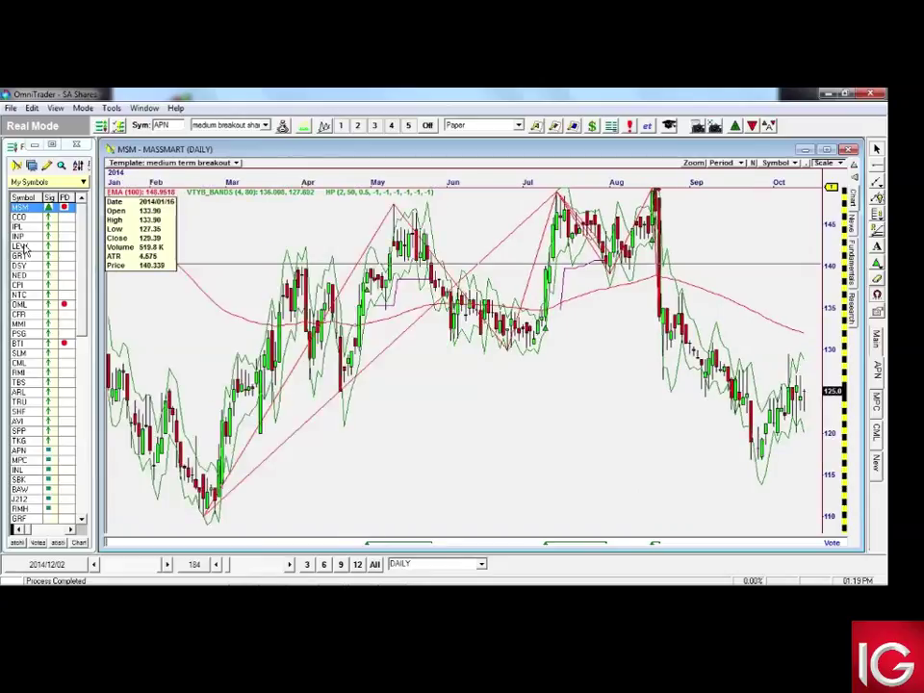
{"action": "left_click", "coordinate": [24, 248]}
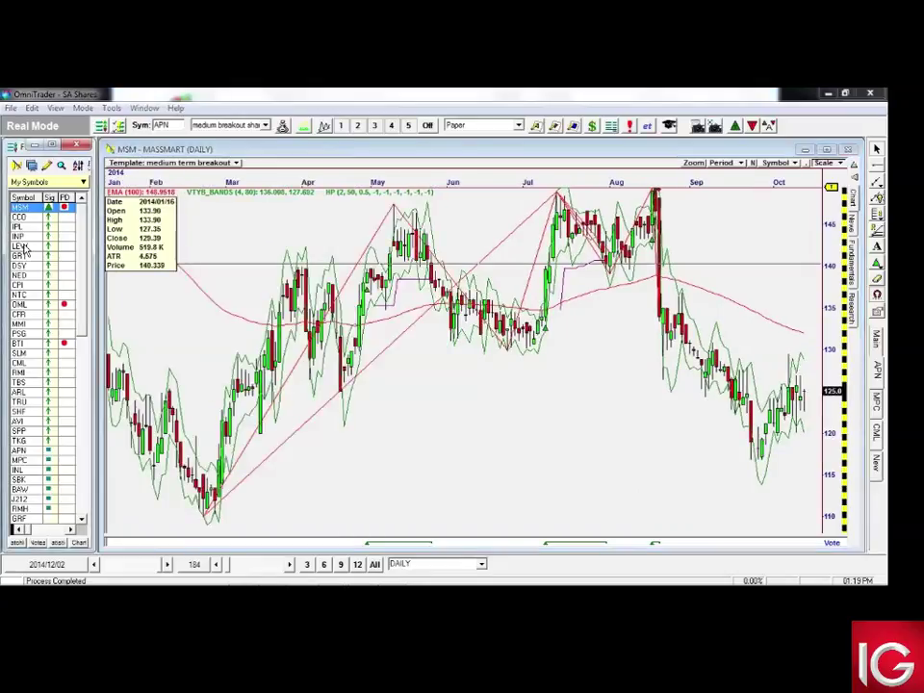
{"action": "left_click", "coordinate": [23, 247]}
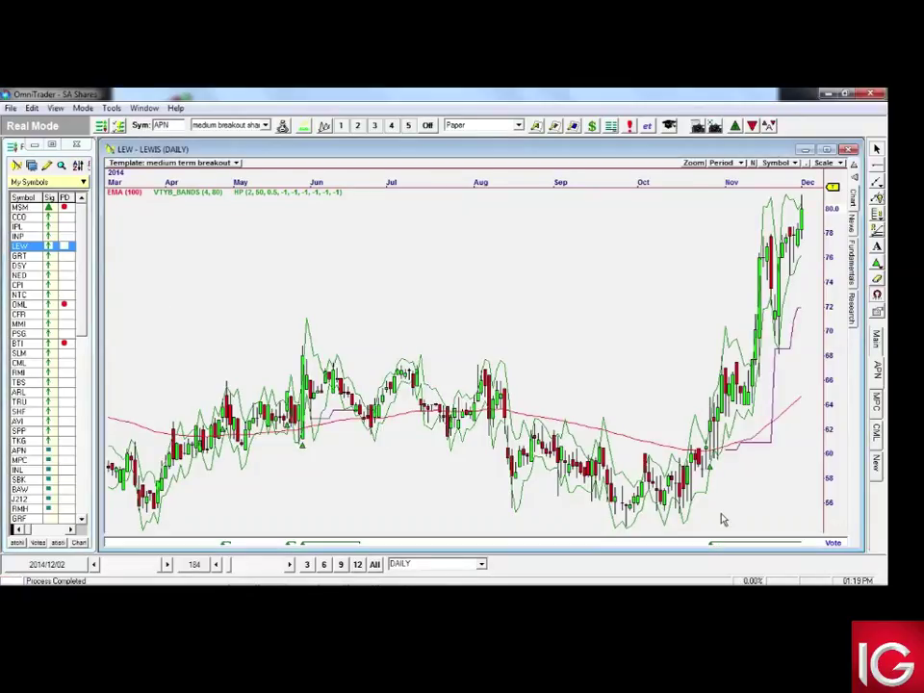
Inspect the Lewis candles around the late-October breakout signal and the start of the trailing stop line
{"action": "left_click", "coordinate": [724, 521]}
{"action": "left_click_drag", "start_coordinate": [724, 520], "coordinate": [718, 518]}
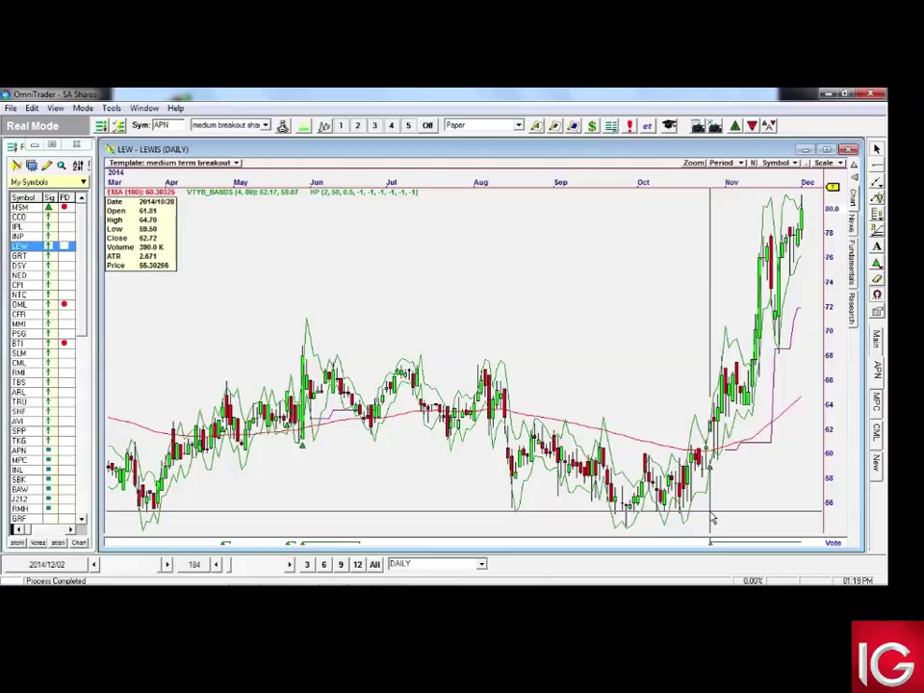
{"action": "left_click", "coordinate": [469, 361]}
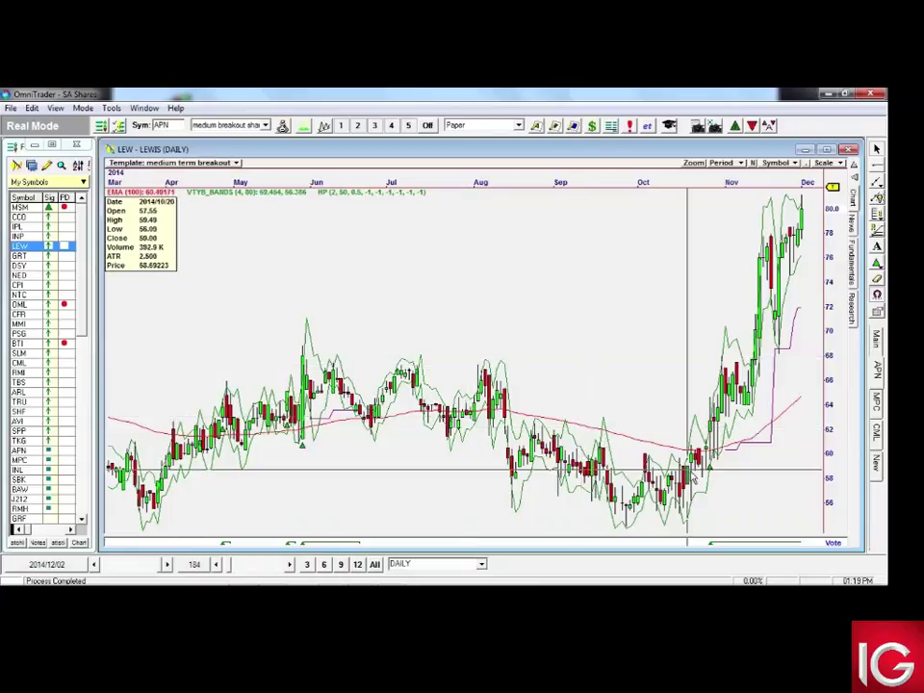
{"action": "left_click", "coordinate": [742, 428]}
{"action": "left_click", "coordinate": [727, 453]}
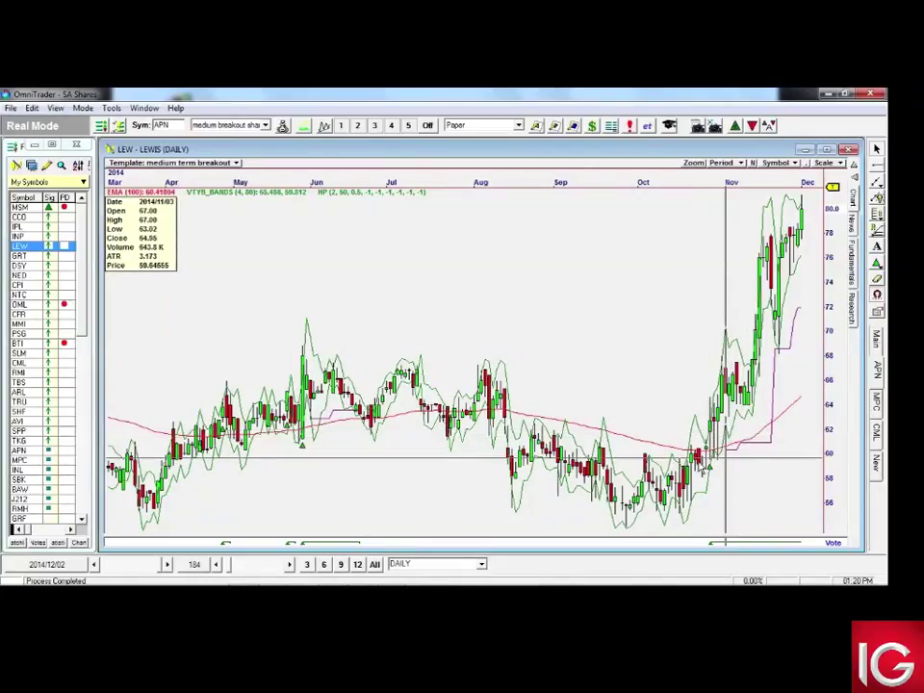
Draw a descending trendline on the Lewis chart from the early-August high to about 56 in early November
{"action": "left_click", "coordinate": [642, 282]}
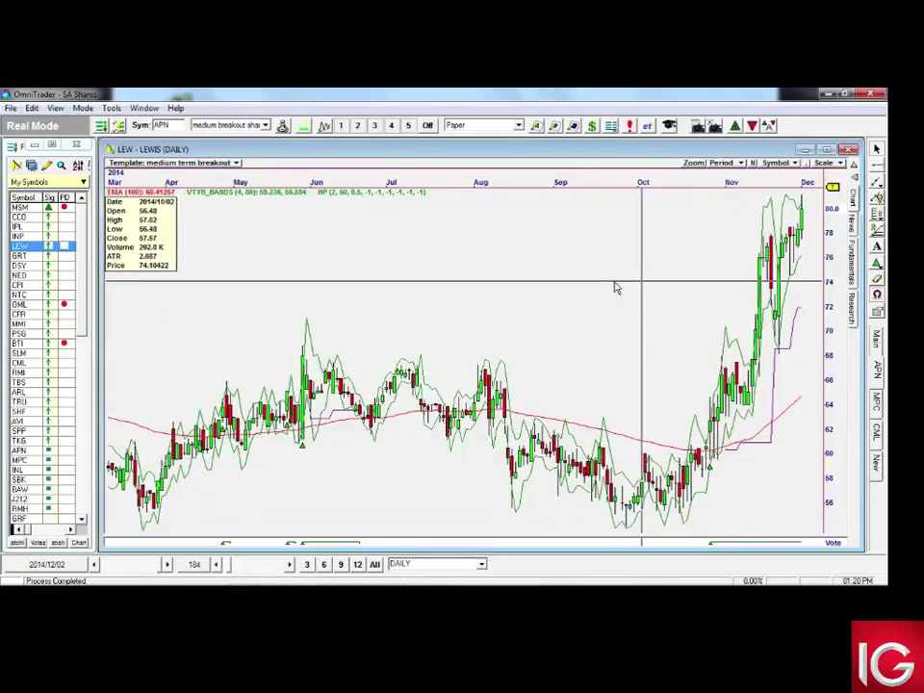
{"action": "left_click", "coordinate": [550, 306]}
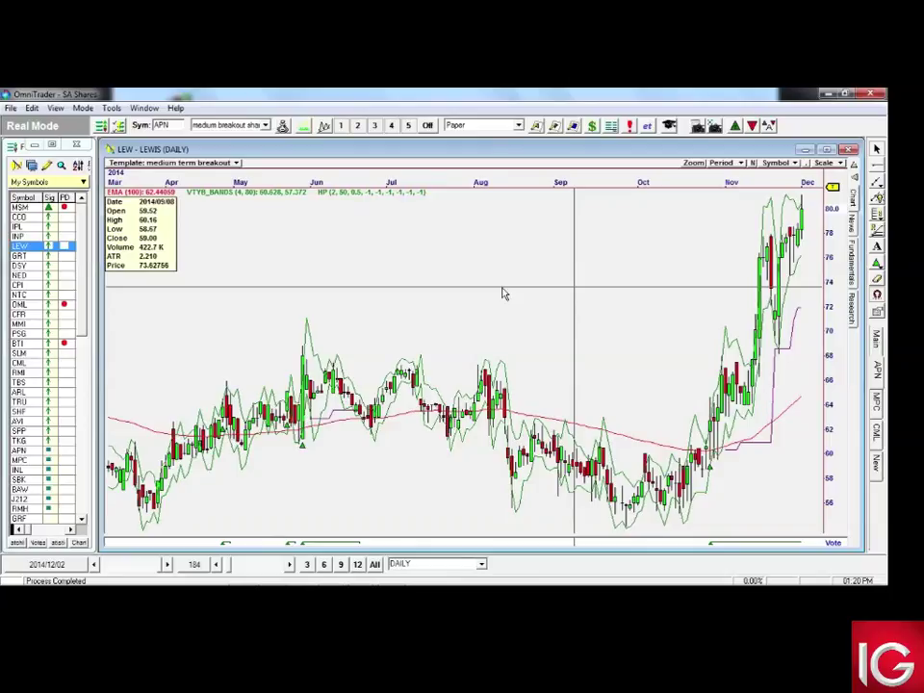
{"action": "left_click", "coordinate": [527, 421]}
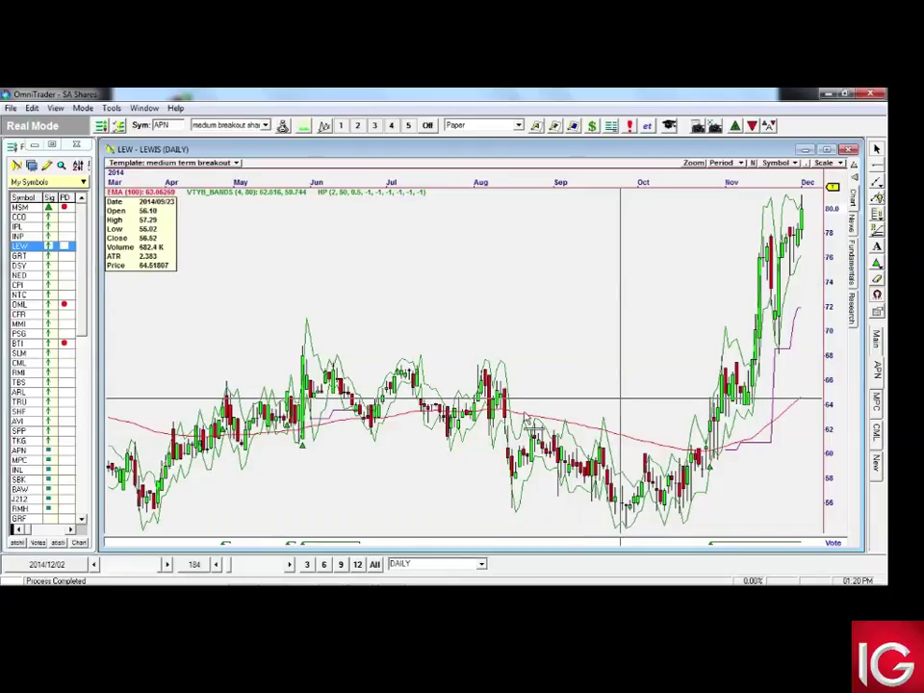
{"action": "left_click", "coordinate": [531, 423]}
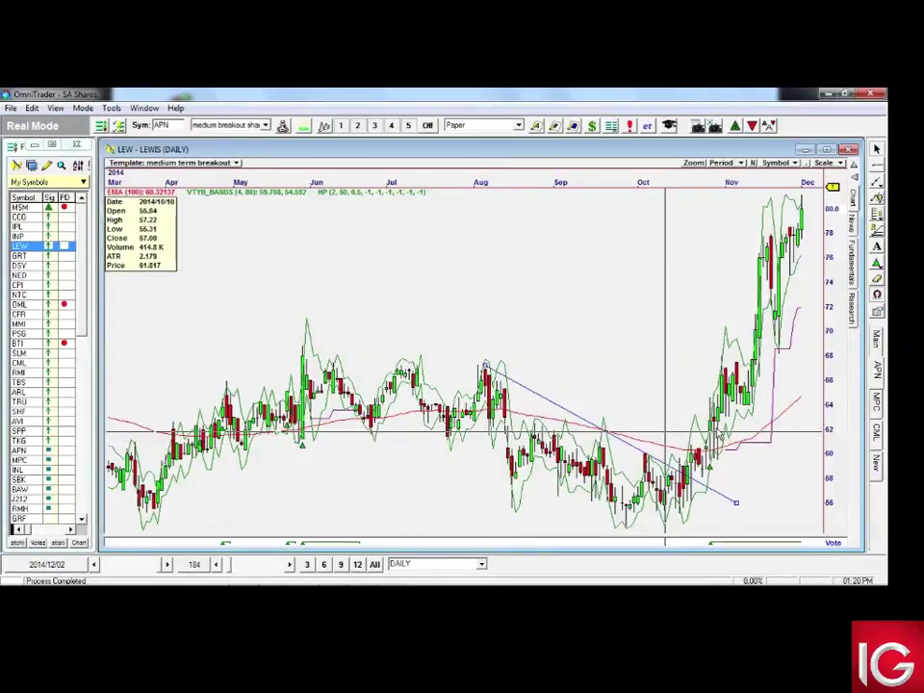
{"action": "left_click", "coordinate": [718, 438]}
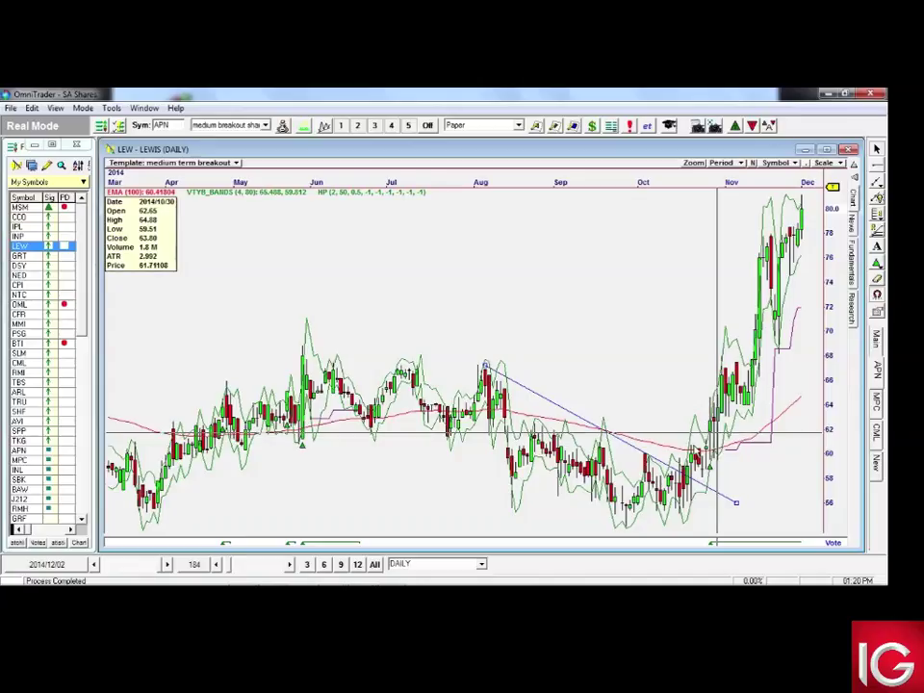
Open the Discovery (DSY) daily chart and adjust its time range to start in late January 2014
{"action": "left_click", "coordinate": [255, 389]}
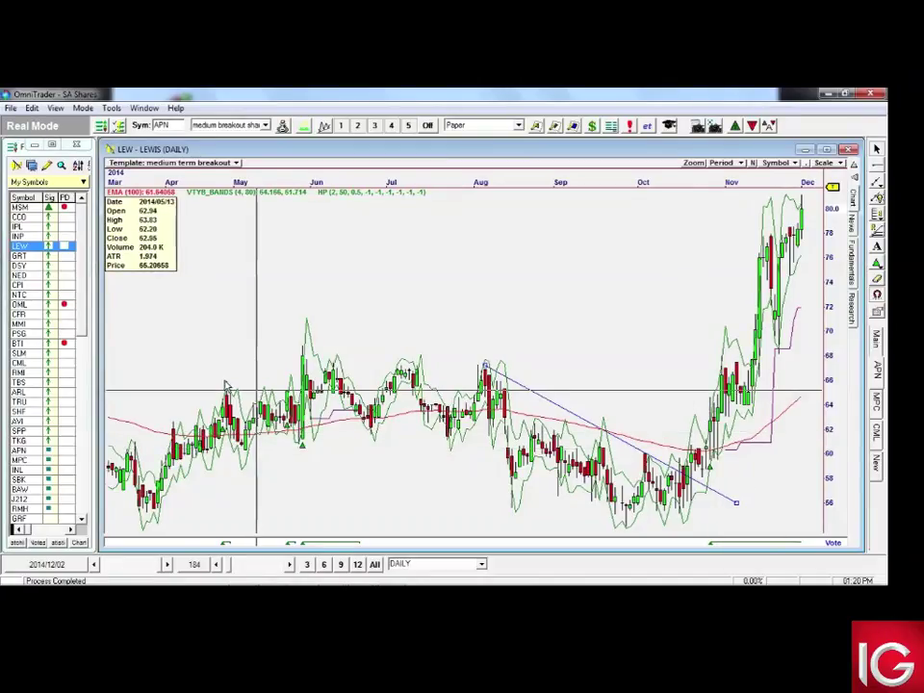
{"action": "left_click", "coordinate": [175, 356]}
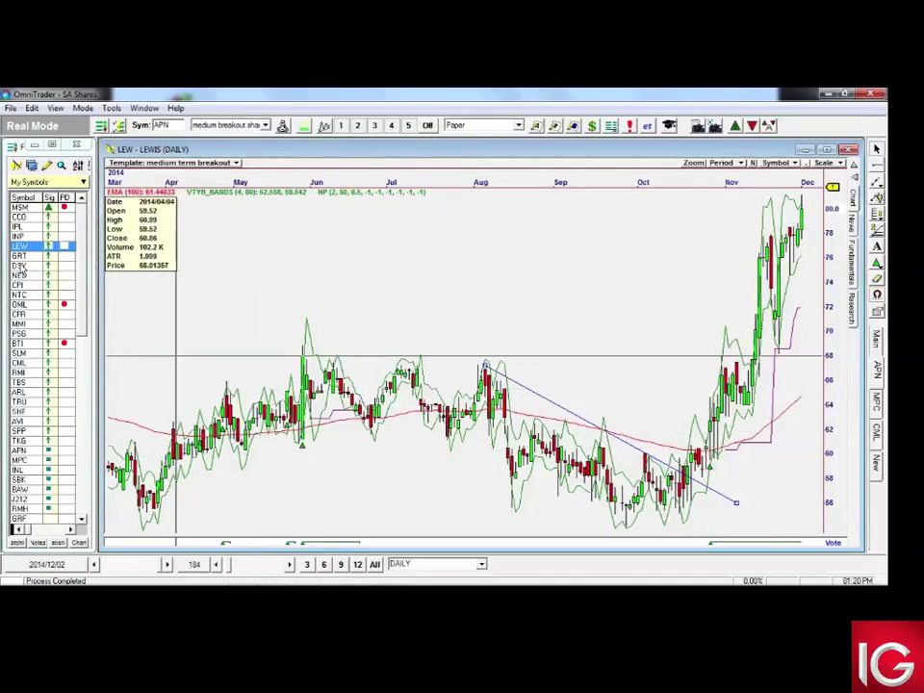
{"action": "left_click", "coordinate": [108, 318]}
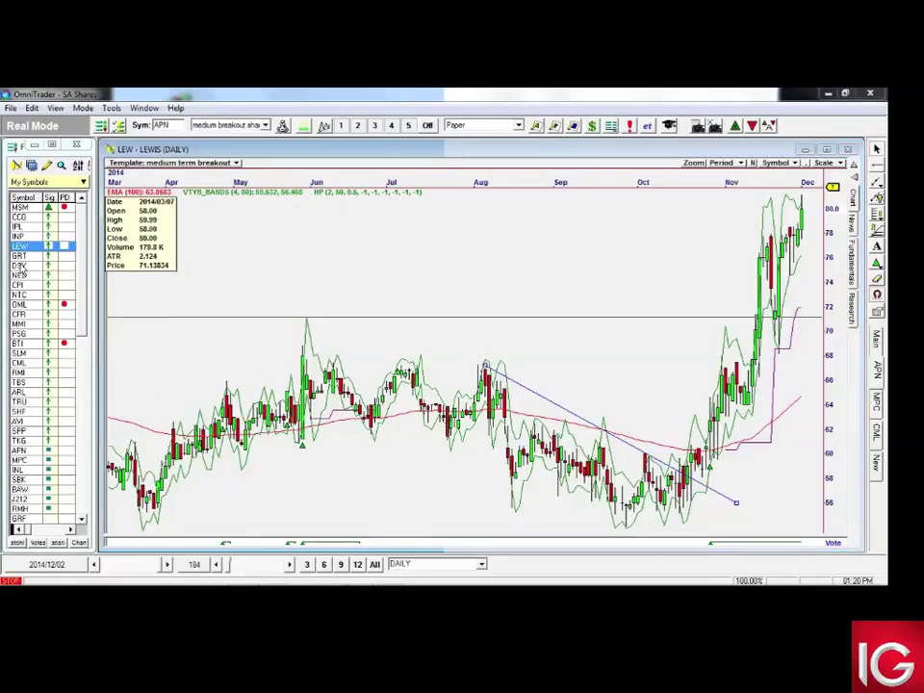
{"action": "left_click", "coordinate": [19, 266]}
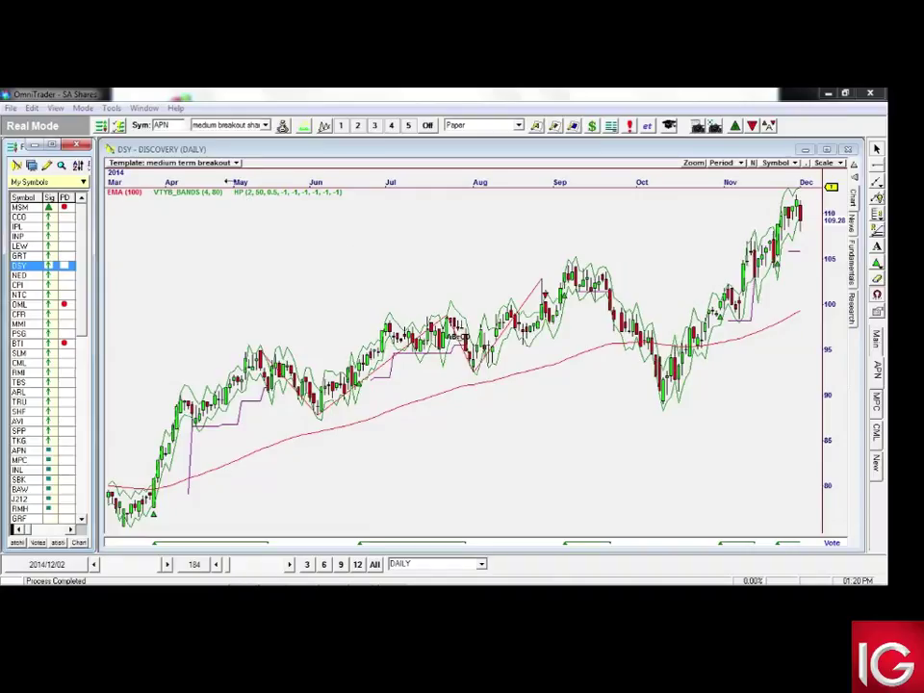
{"action": "left_click_drag", "start_coordinate": [229, 181], "coordinate": [695, 196]}
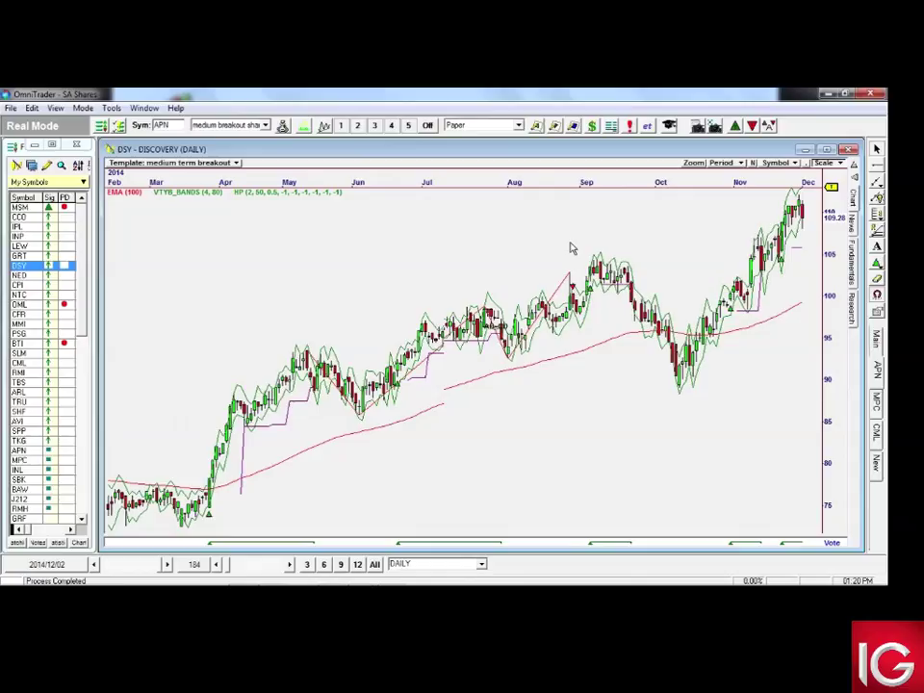
{"action": "scroll", "coordinate": [571, 248], "scroll_direction": "down", "scroll_amount": 3}
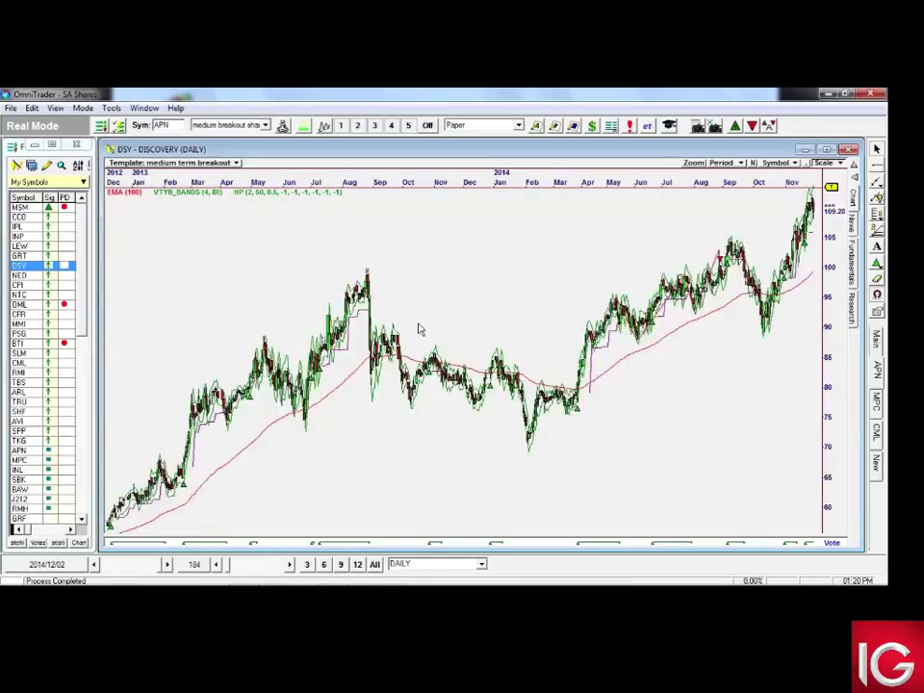
{"action": "left_click_drag", "start_coordinate": [323, 177], "coordinate": [315, 176]}
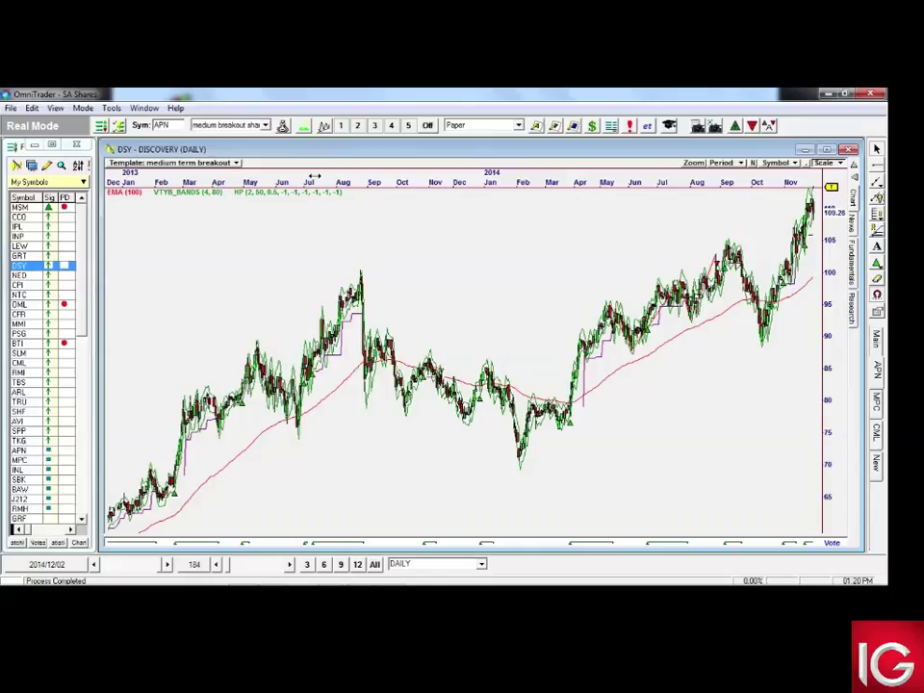
{"action": "left_click_drag", "start_coordinate": [314, 175], "coordinate": [361, 181]}
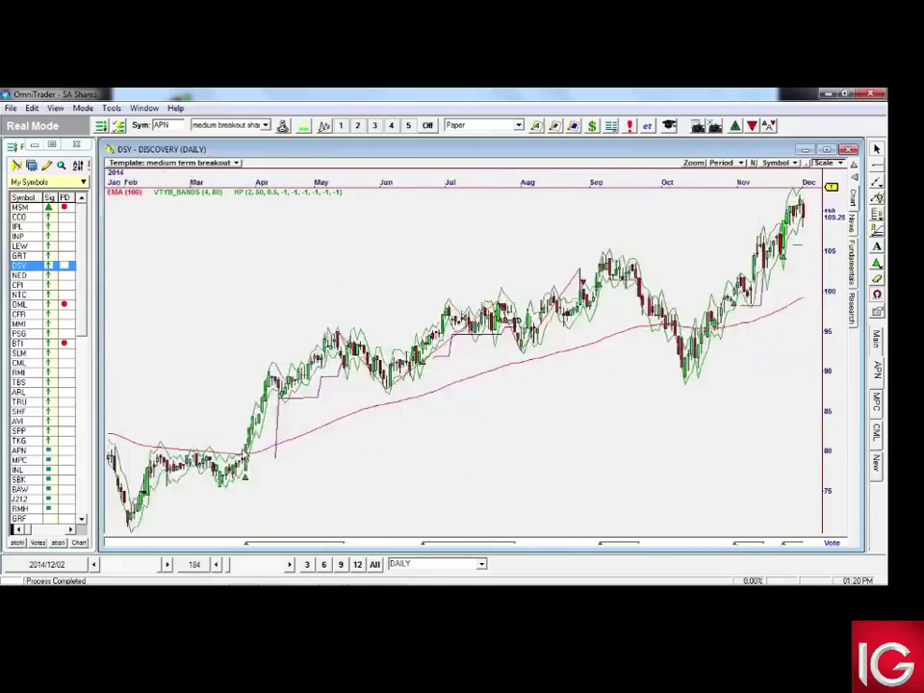
Inspect Discovery's late-March breakout and view the advisor details of the long trade exited on 30 July 2014
{"action": "left_click", "coordinate": [239, 448]}
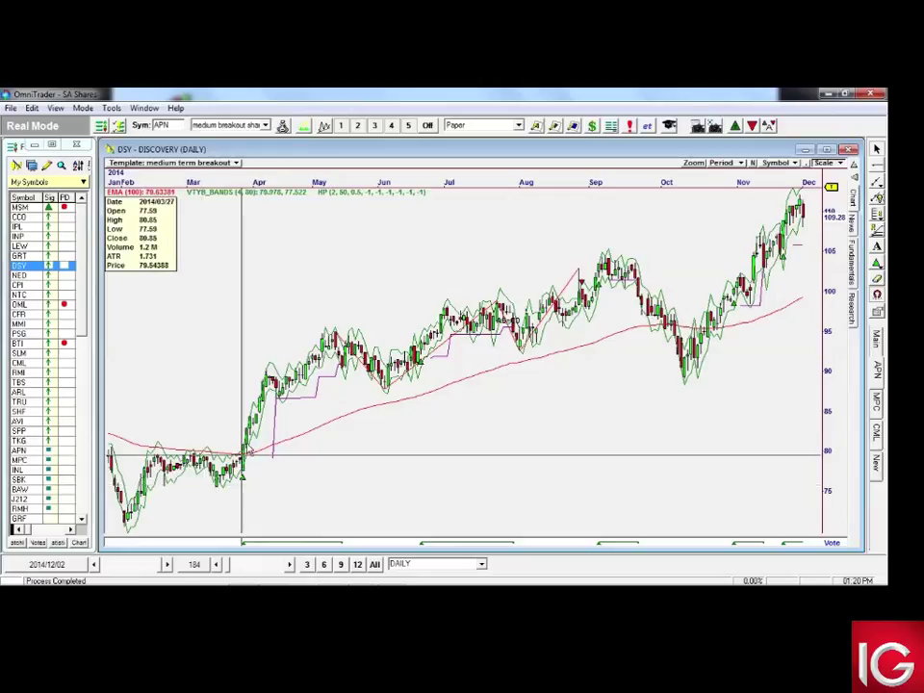
{"action": "left_click_drag", "start_coordinate": [242, 453], "coordinate": [516, 547]}
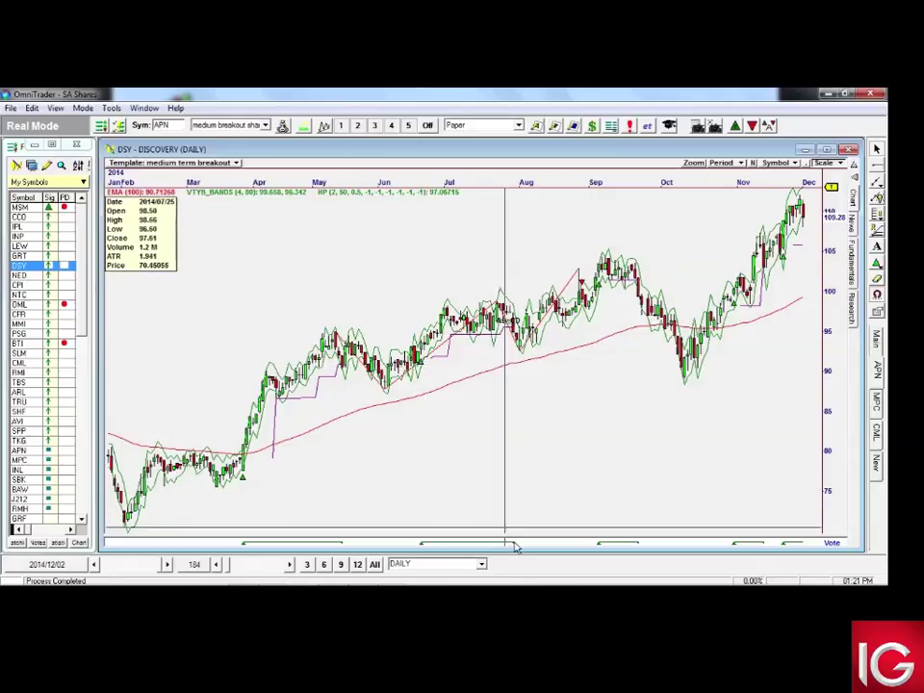
{"action": "left_click", "coordinate": [515, 547]}
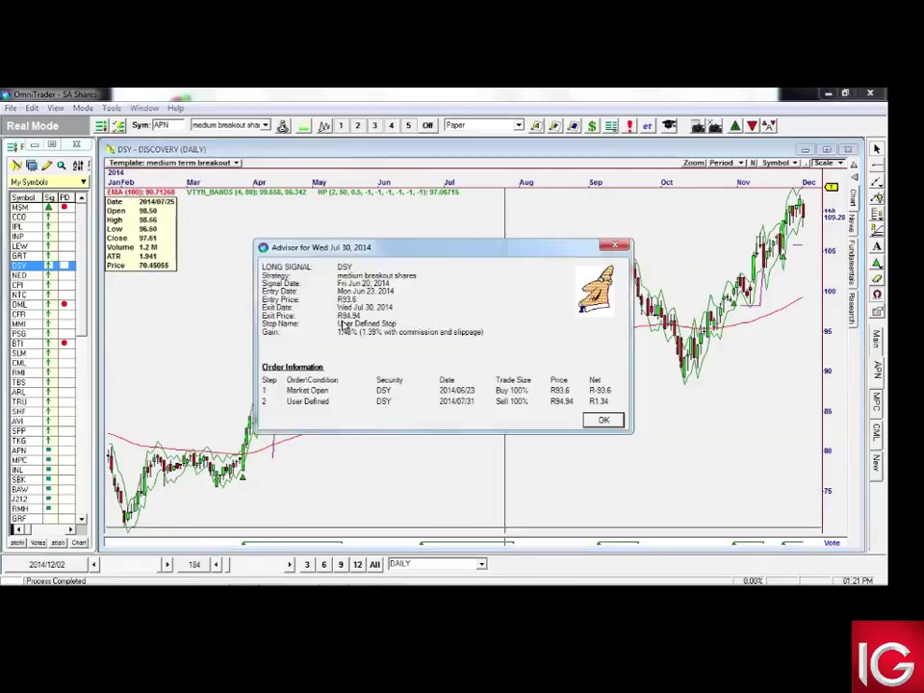
{"action": "left_click", "coordinate": [603, 422]}
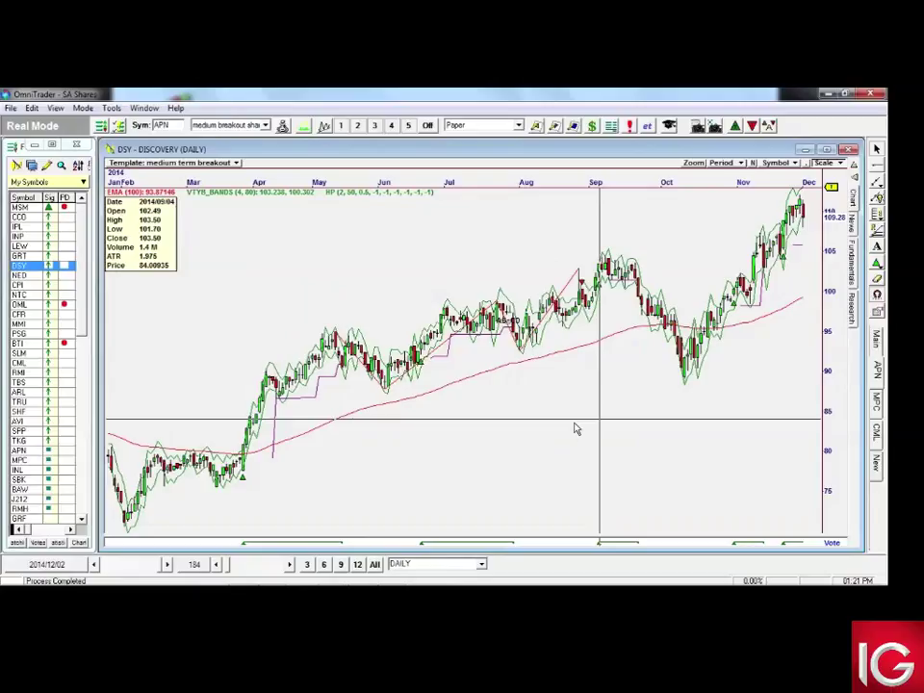
View the advisor details of the Discovery long trades exited on 22 September and 13 November 2014
{"action": "left_click", "coordinate": [513, 546]}
{"action": "left_click", "coordinate": [631, 523]}
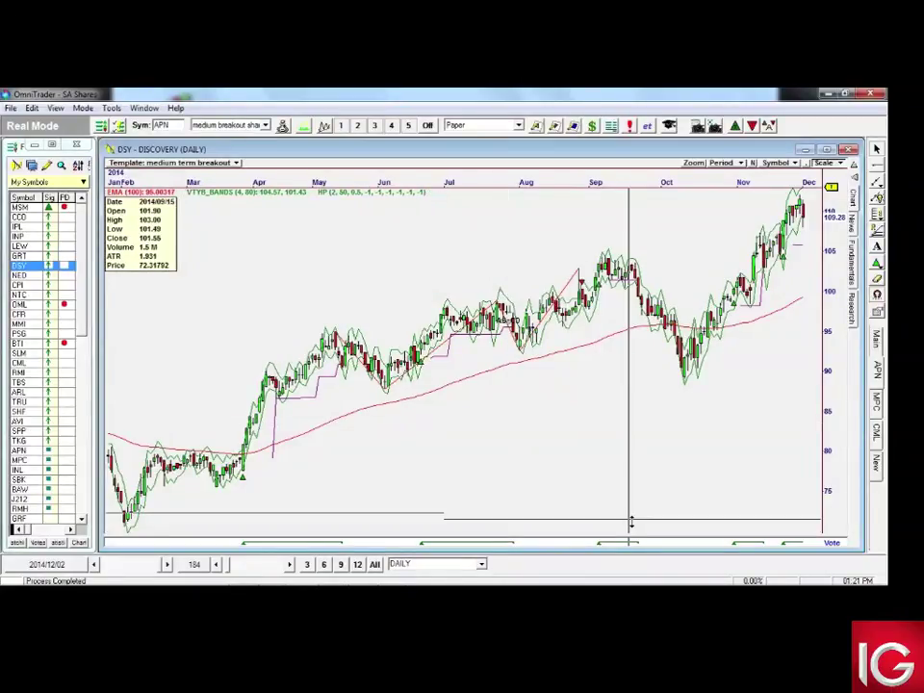
{"action": "left_click", "coordinate": [639, 545]}
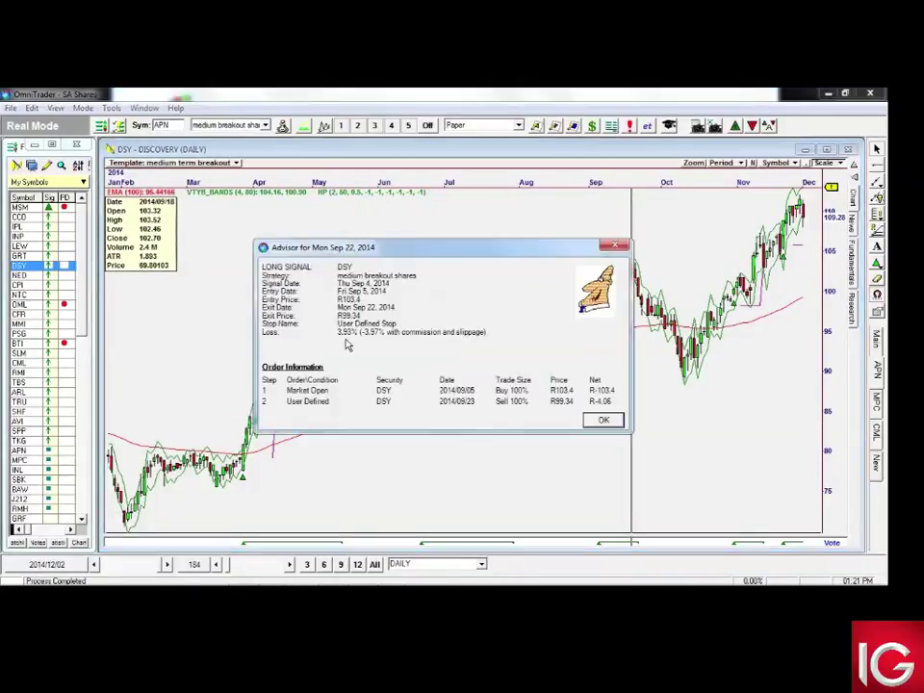
{"action": "left_click", "coordinate": [603, 422]}
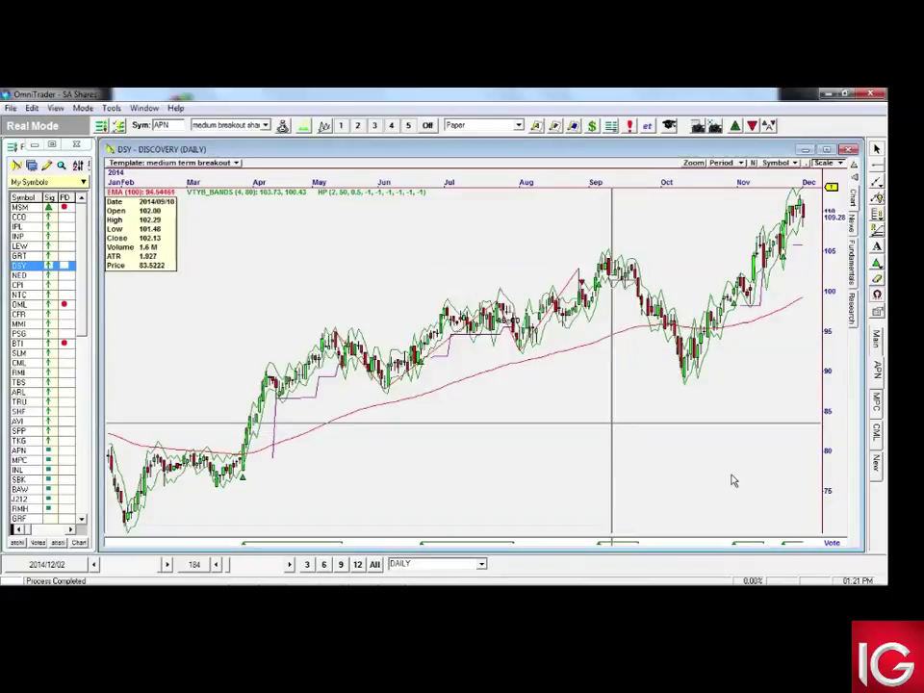
{"action": "left_click", "coordinate": [766, 545]}
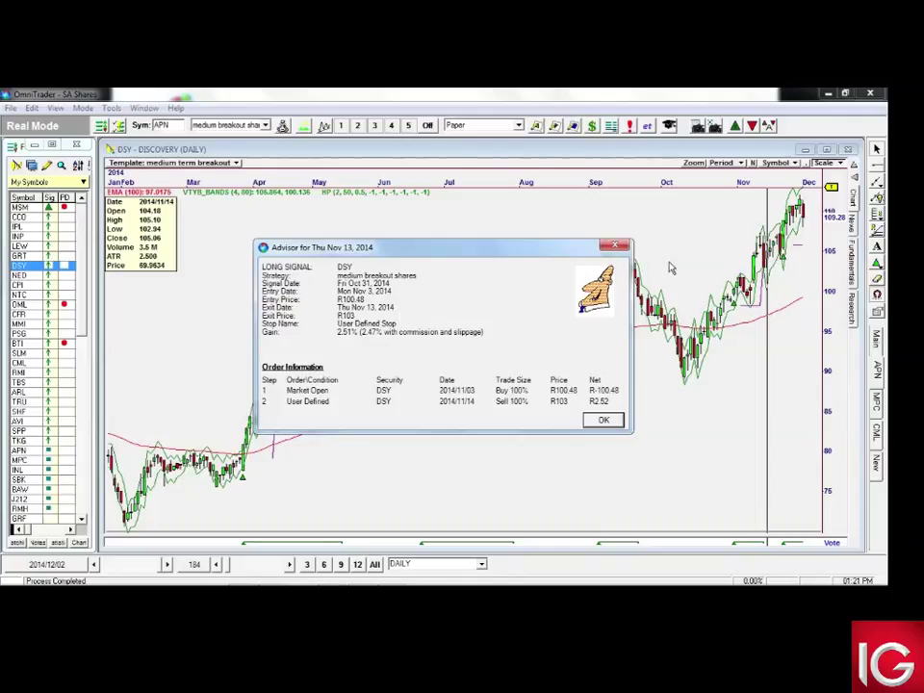
{"action": "left_click", "coordinate": [612, 246]}
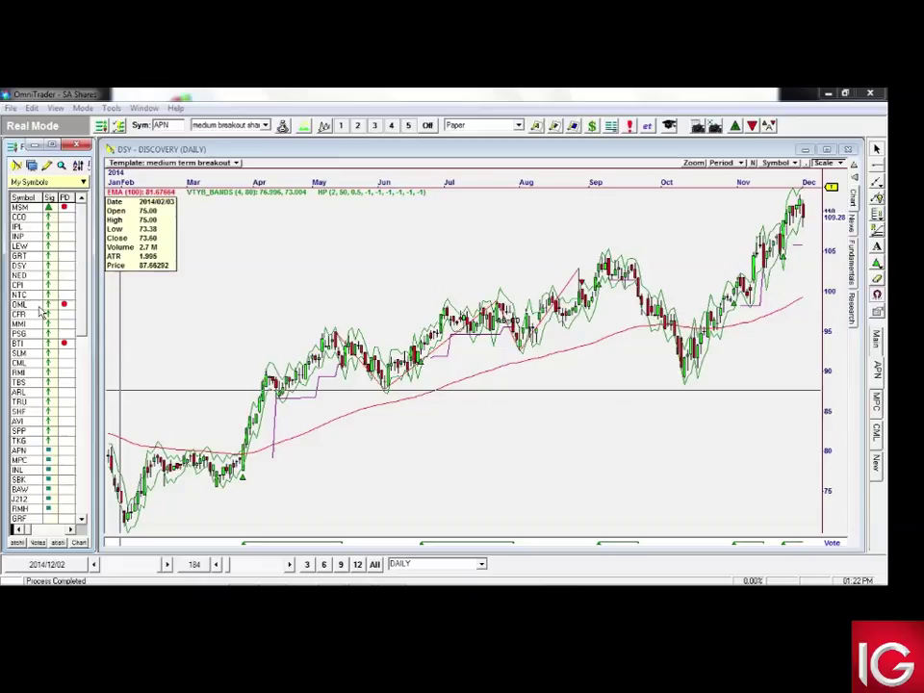
Open the Old Mutual (OML) daily chart and inspect its candles around the October 2014 low
{"action": "left_click", "coordinate": [39, 305]}
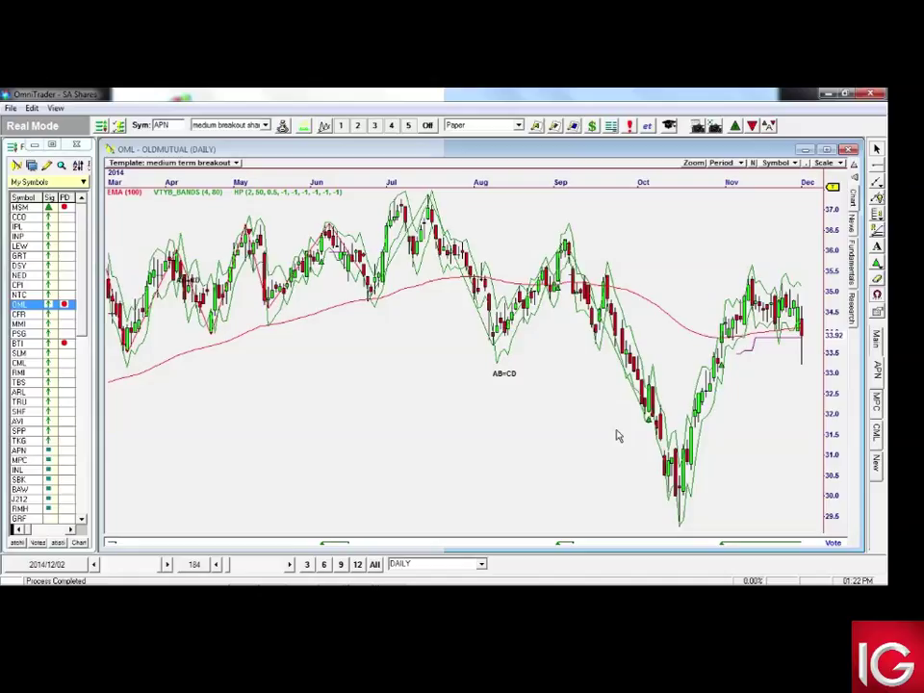
{"action": "left_click", "coordinate": [568, 443]}
{"action": "left_click_drag", "start_coordinate": [568, 443], "coordinate": [681, 288]}
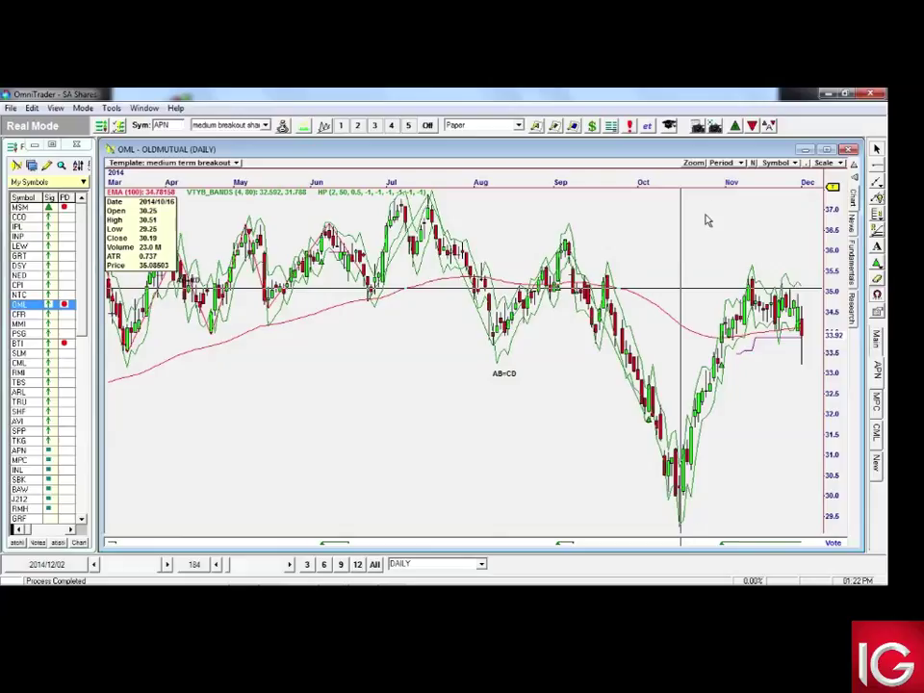
{"action": "left_click", "coordinate": [706, 220]}
{"action": "key", "text": "Left"}
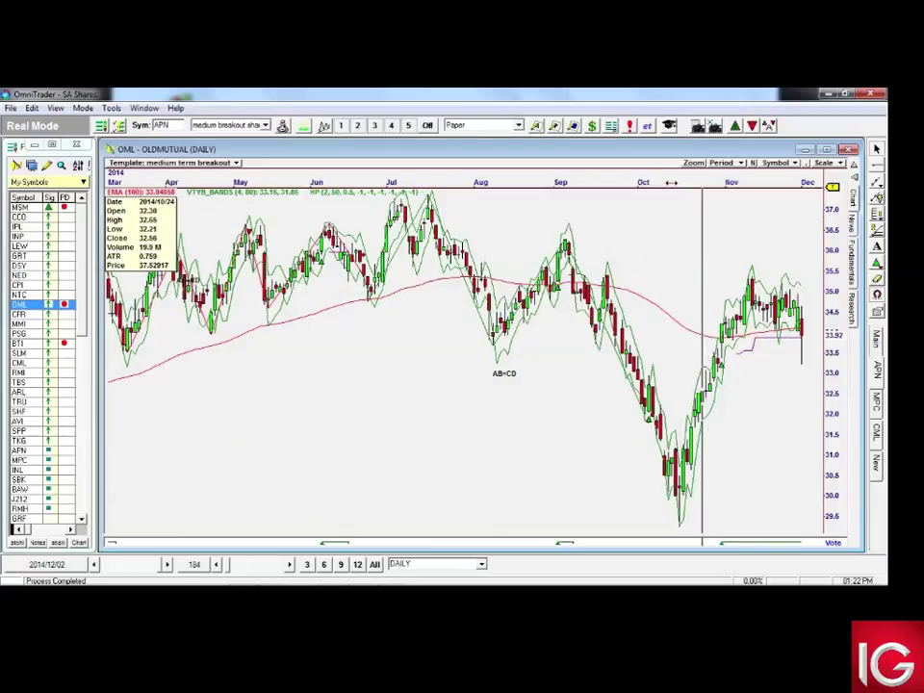
Examine Old Mutual's September to December price action up close and widen the time range back to April 2014
{"action": "left_click_drag", "start_coordinate": [671, 182], "coordinate": [547, 182]}
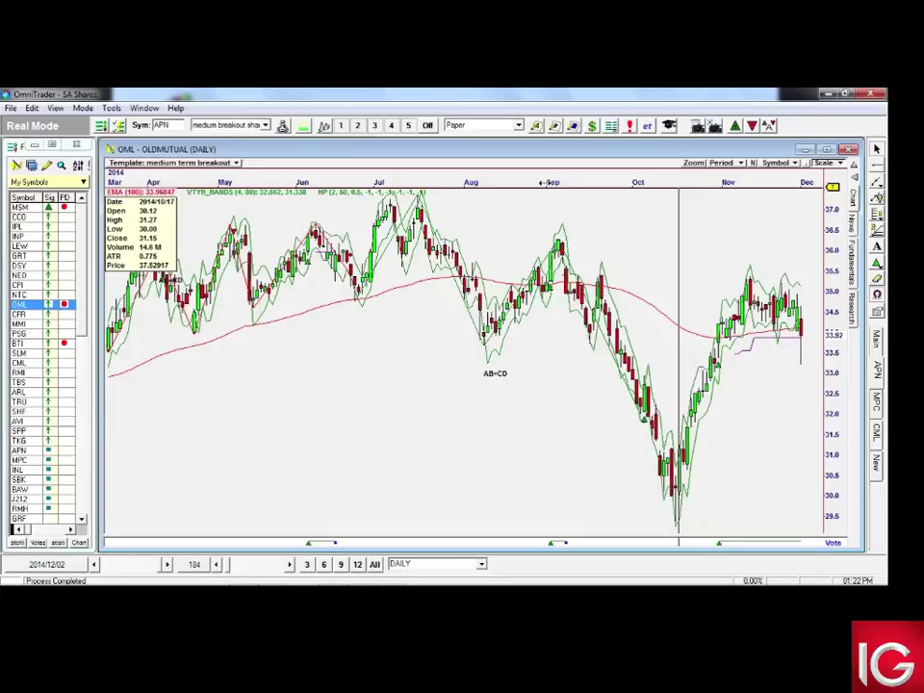
{"action": "left_click_drag", "start_coordinate": [546, 182], "coordinate": [607, 182]}
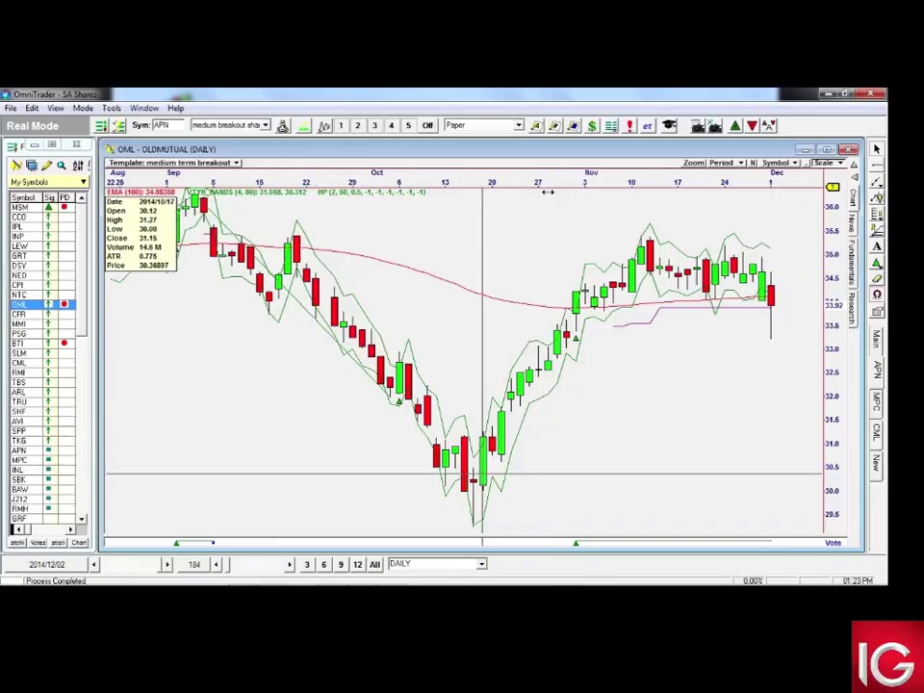
{"action": "left_click_drag", "start_coordinate": [547, 192], "coordinate": [400, 192]}
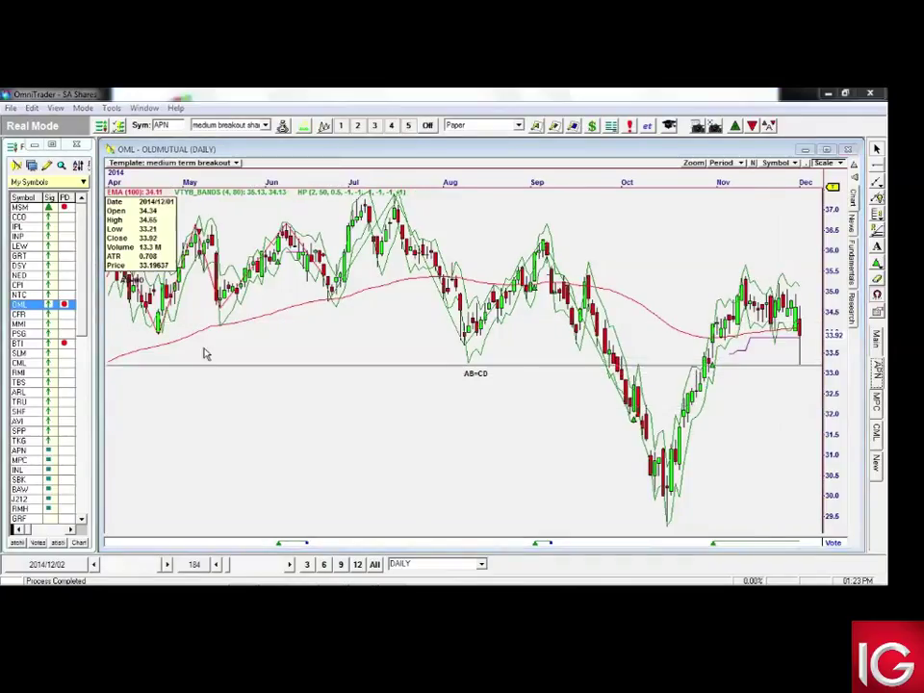
Open the Aspen (APN) daily chart and inspect its candles around the early September 2014 breakout
{"action": "double_click", "coordinate": [166, 126]}
{"action": "key", "text": "Return"}
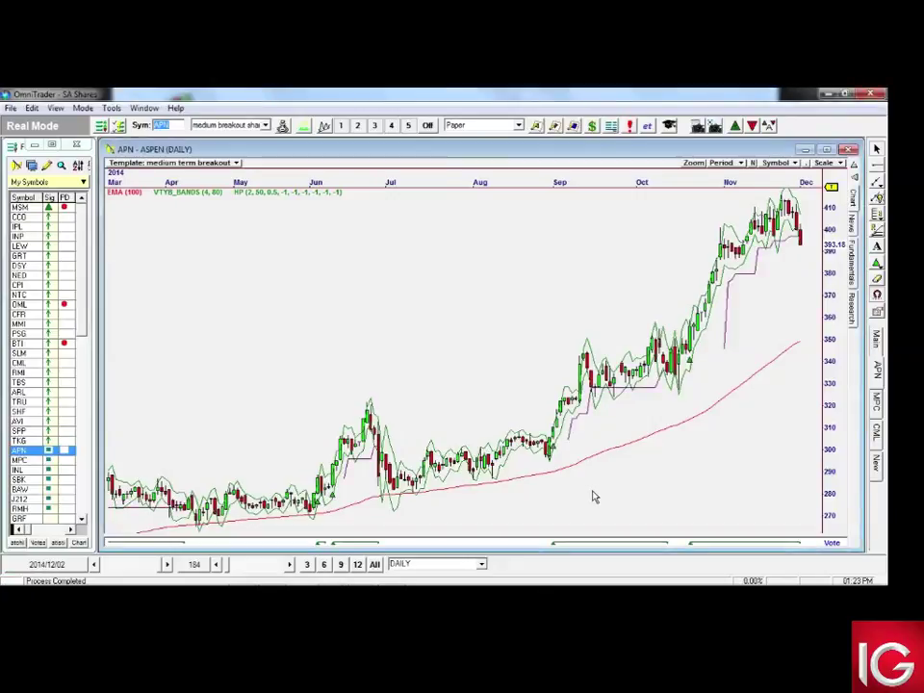
{"action": "left_click_drag", "start_coordinate": [592, 492], "coordinate": [644, 557]}
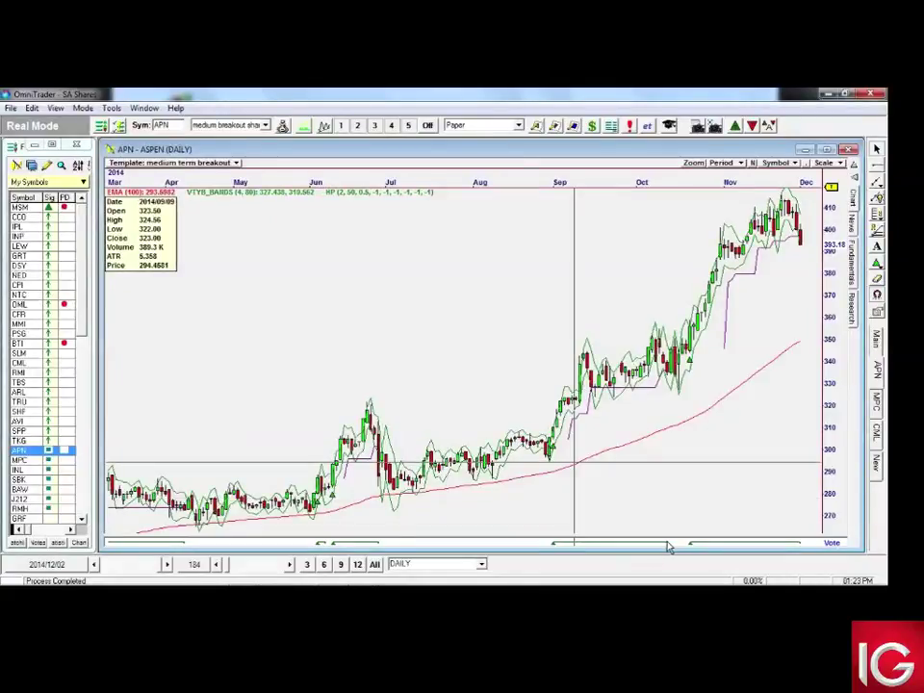
View the advisor details of the Aspen long trades exited on 13 October and 1 December 2014
{"action": "double_click", "coordinate": [668, 545]}
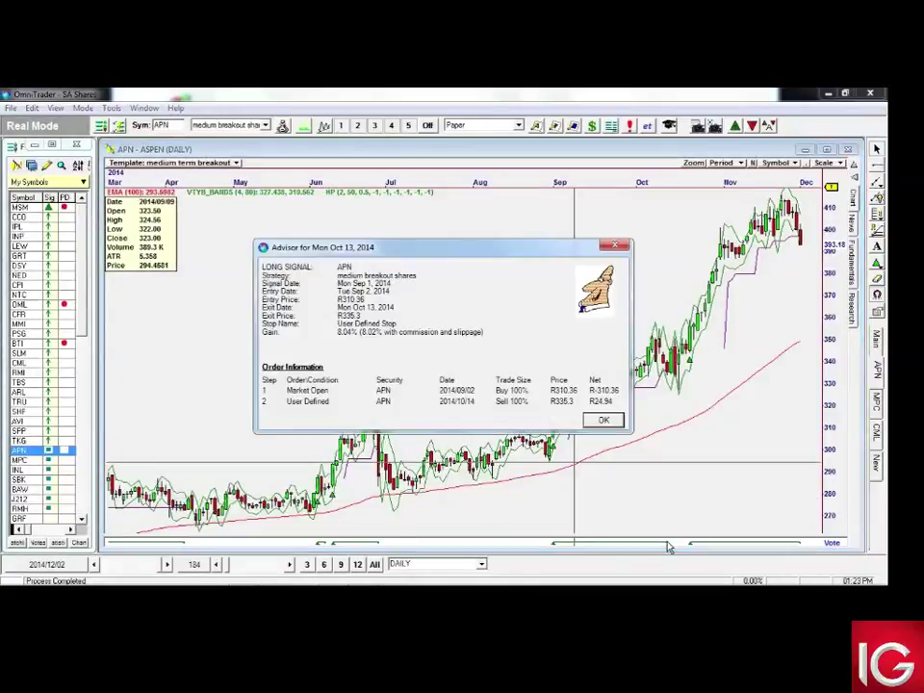
{"action": "left_click", "coordinate": [604, 420]}
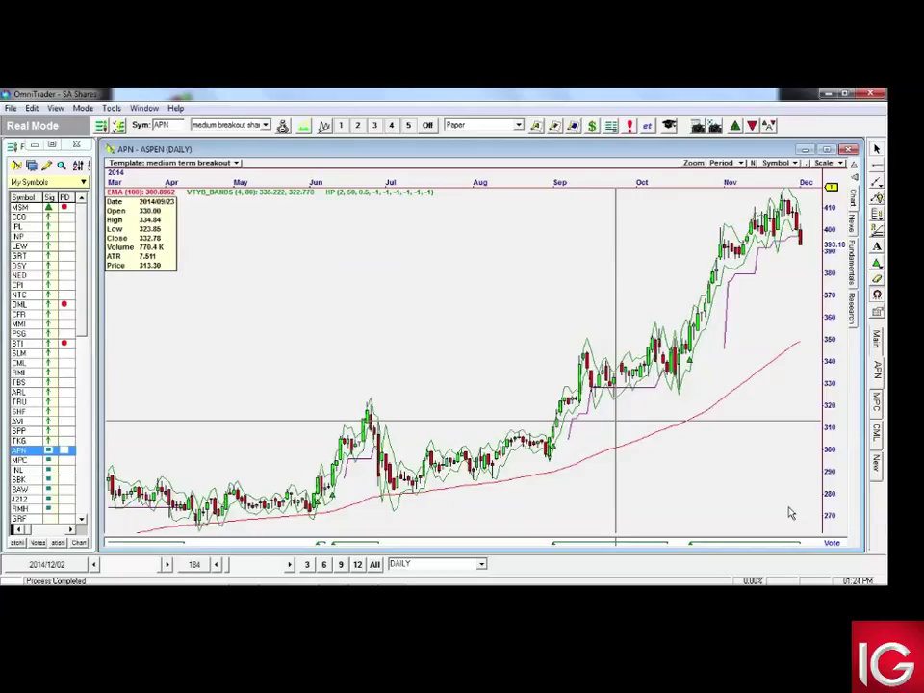
{"action": "left_click", "coordinate": [795, 528]}
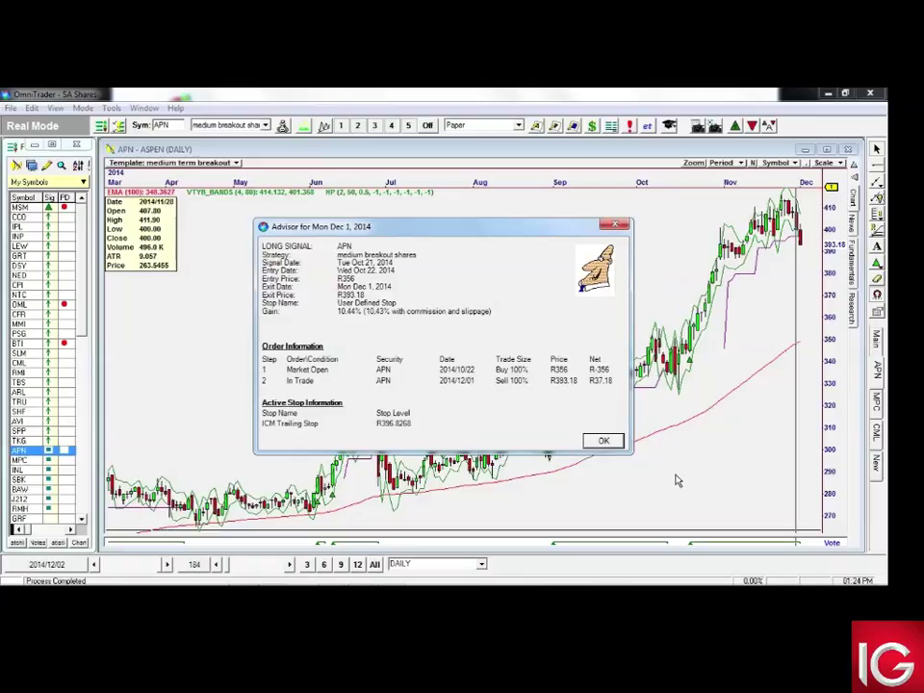
{"action": "left_click", "coordinate": [604, 440]}
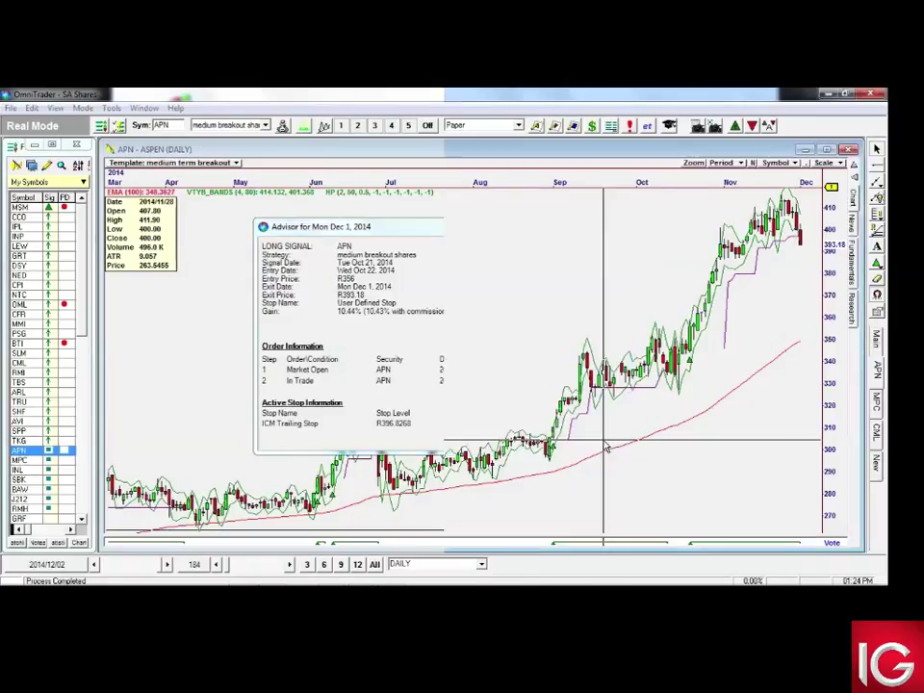